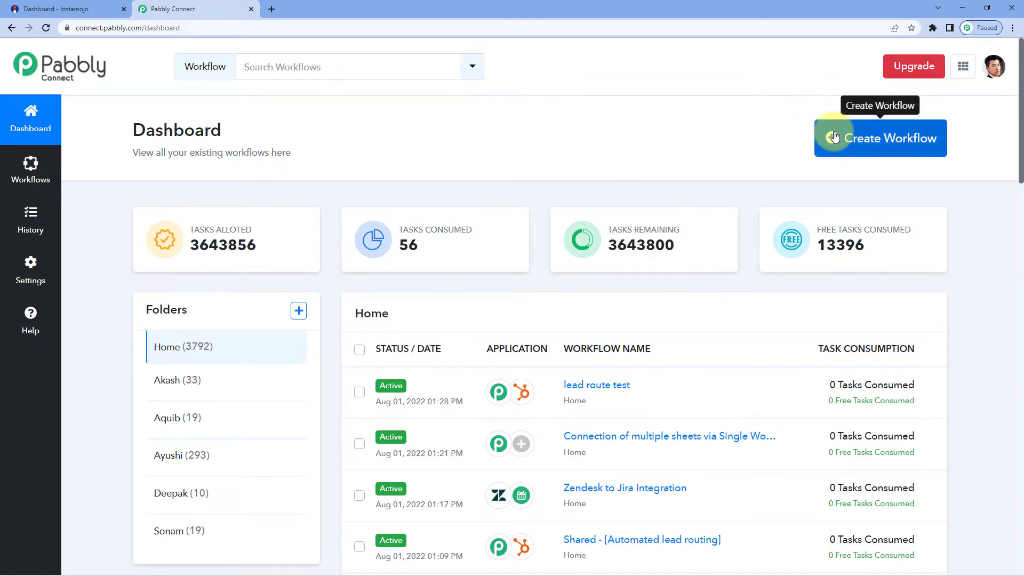
- Visit the Pabbly Connect website in a new browser tab, then close that tab
{"action": "left_click", "coordinate": [271, 9]}
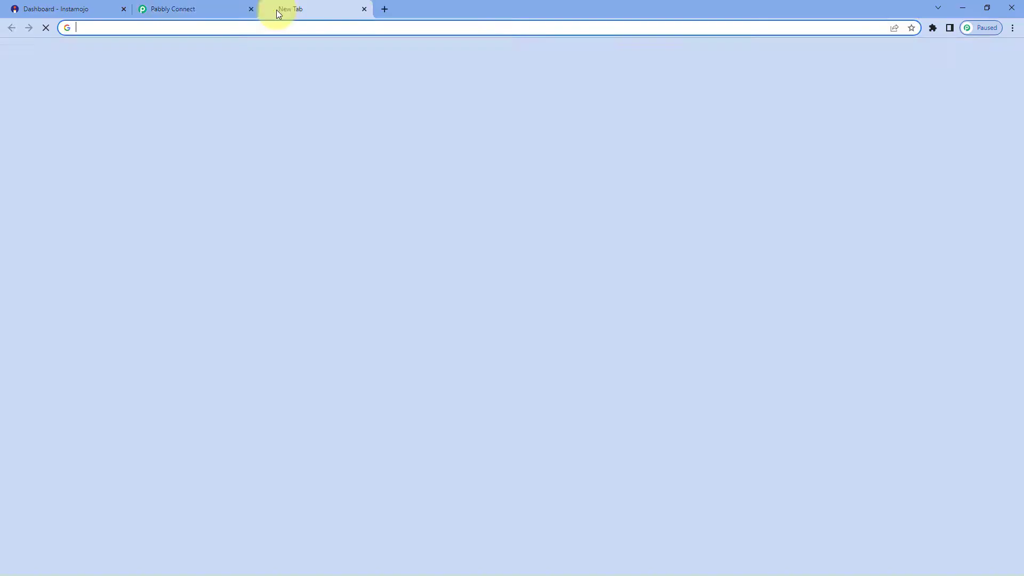
{"action": "type", "text": "pa"}
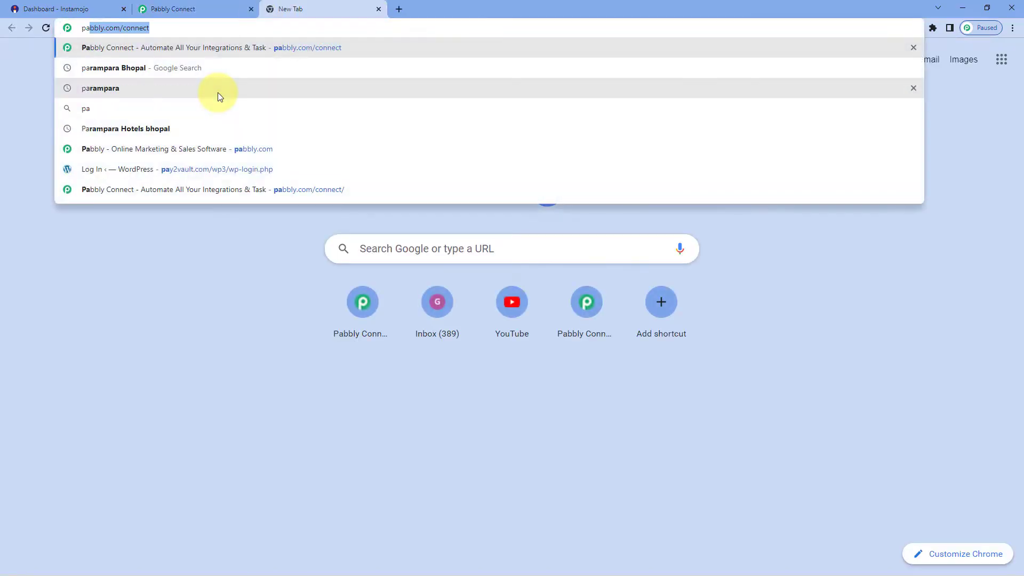
{"action": "type", "text": "bbly.com/connec"}
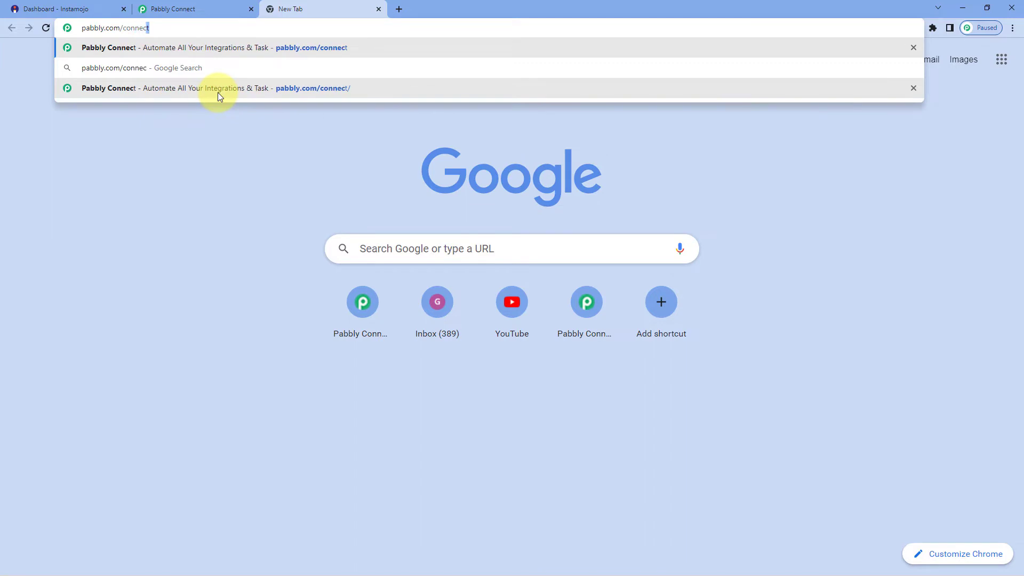
{"action": "left_click", "coordinate": [217, 92]}
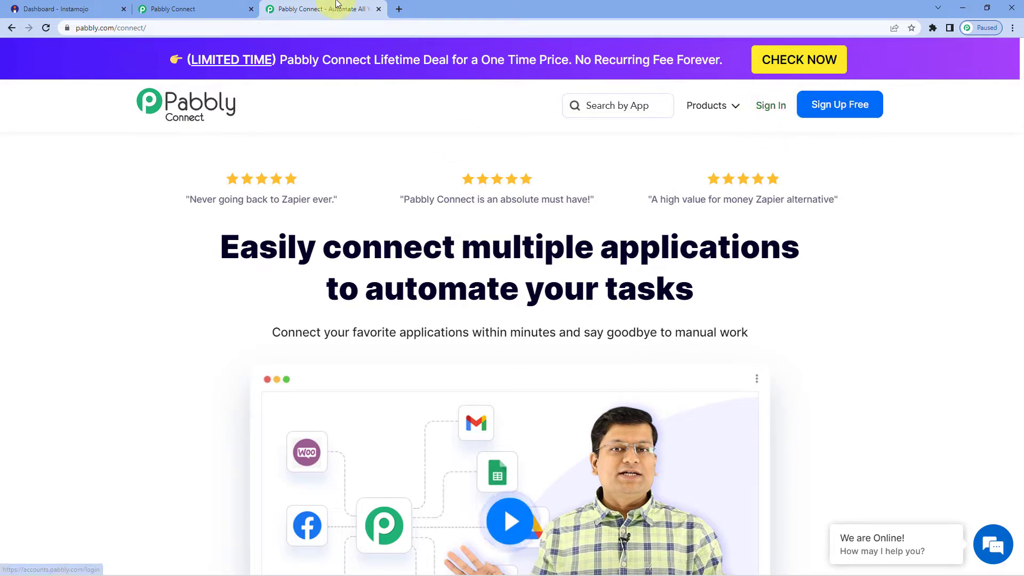
{"action": "key", "text": "ctrl+w"}
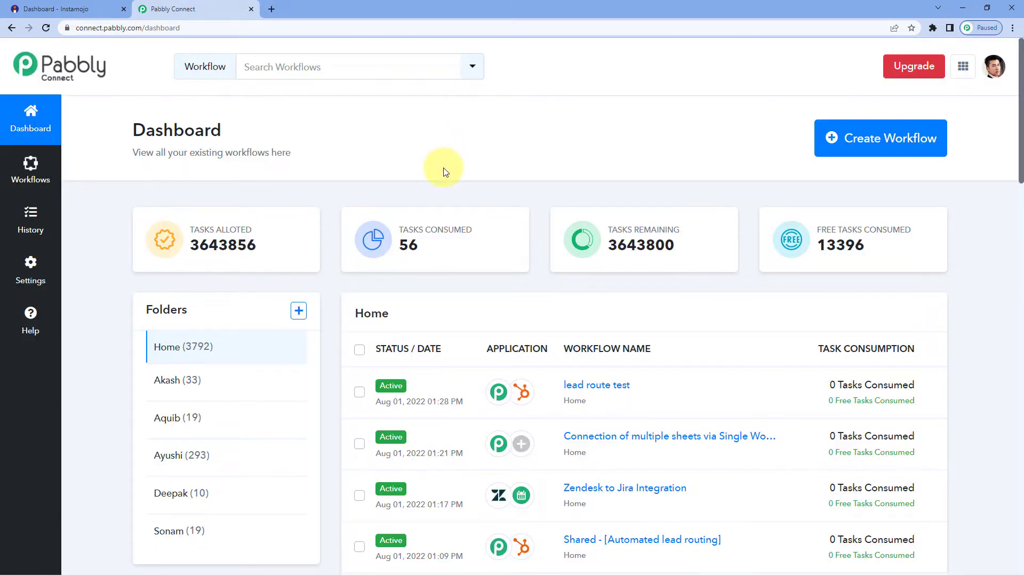
- Create a workflow named 'Instamojo' and collapse its trigger step
{"action": "left_click", "coordinate": [844, 139]}
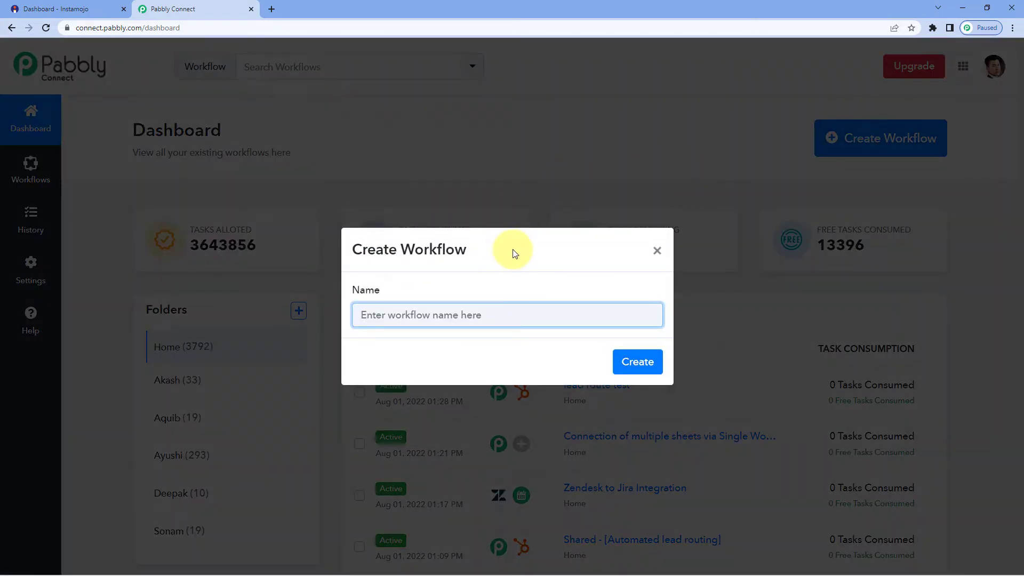
{"action": "type", "text": "Instamojo"}
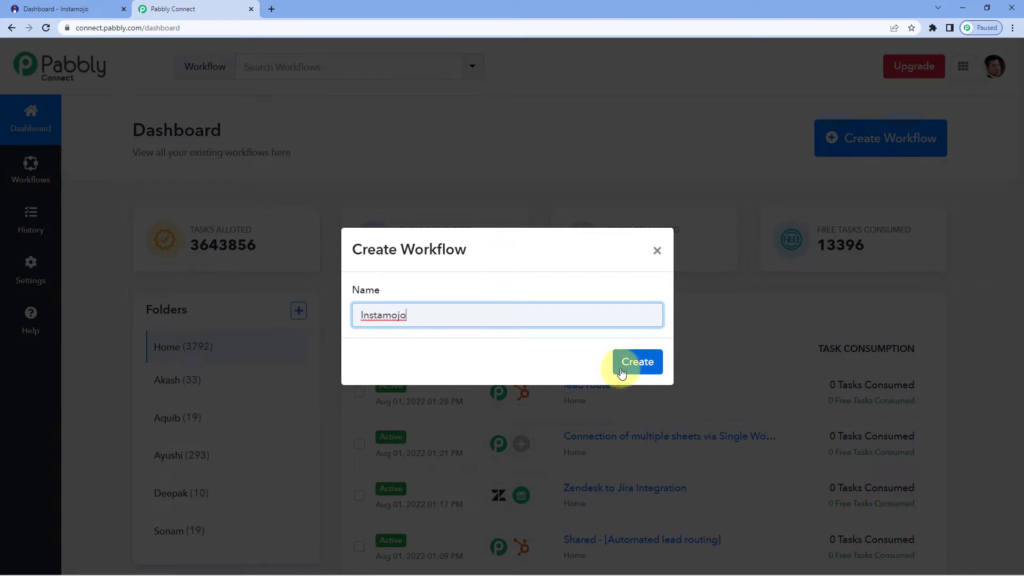
{"action": "left_click", "coordinate": [629, 363]}
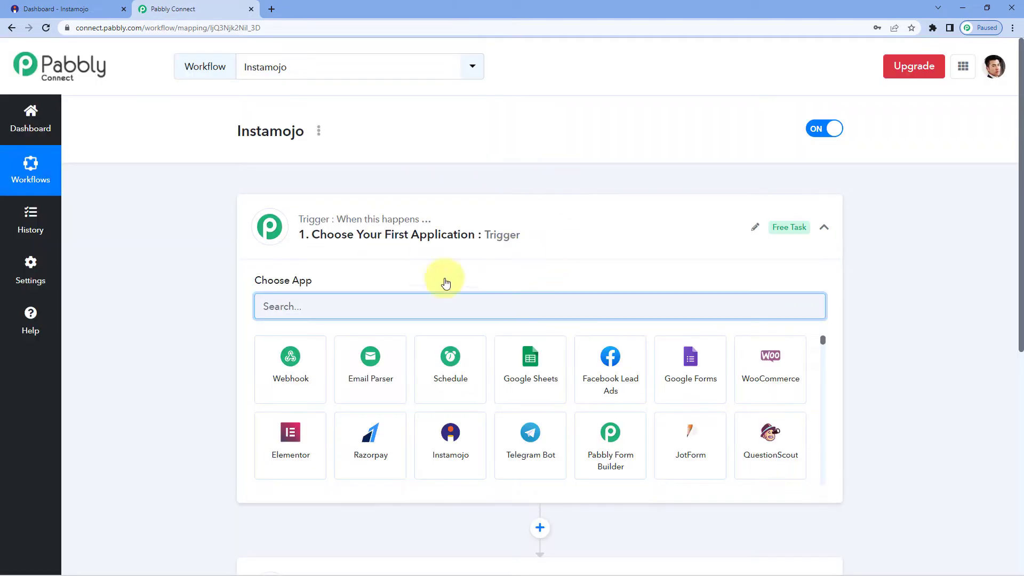
{"action": "left_click", "coordinate": [510, 250]}
{"action": "scroll", "coordinate": [225, 243], "scroll_direction": "down", "scroll_amount": 1}
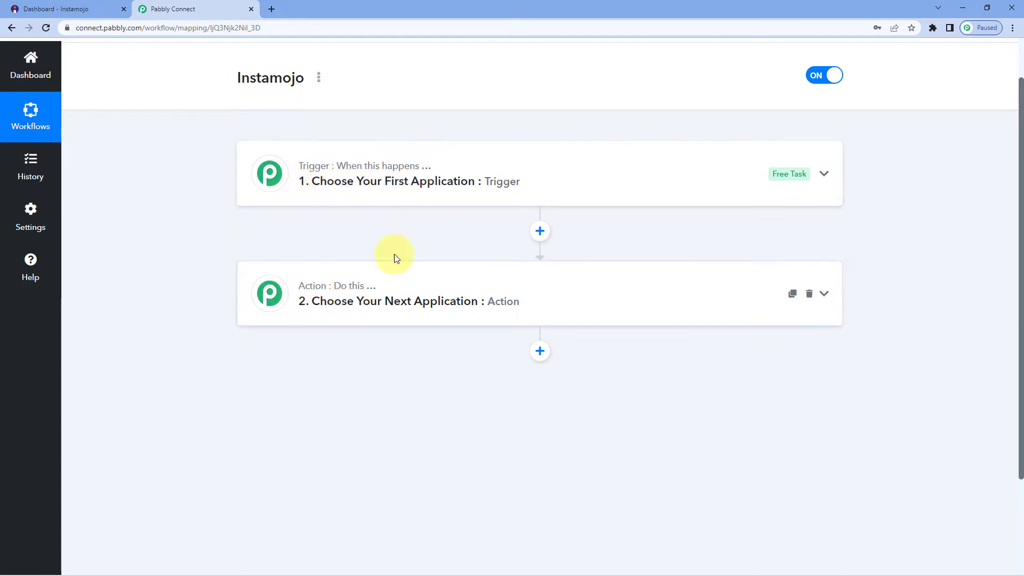
- Set the trigger app to Instamojo, found by searching 'Insta', with the New Sale event
{"action": "left_click", "coordinate": [500, 170]}
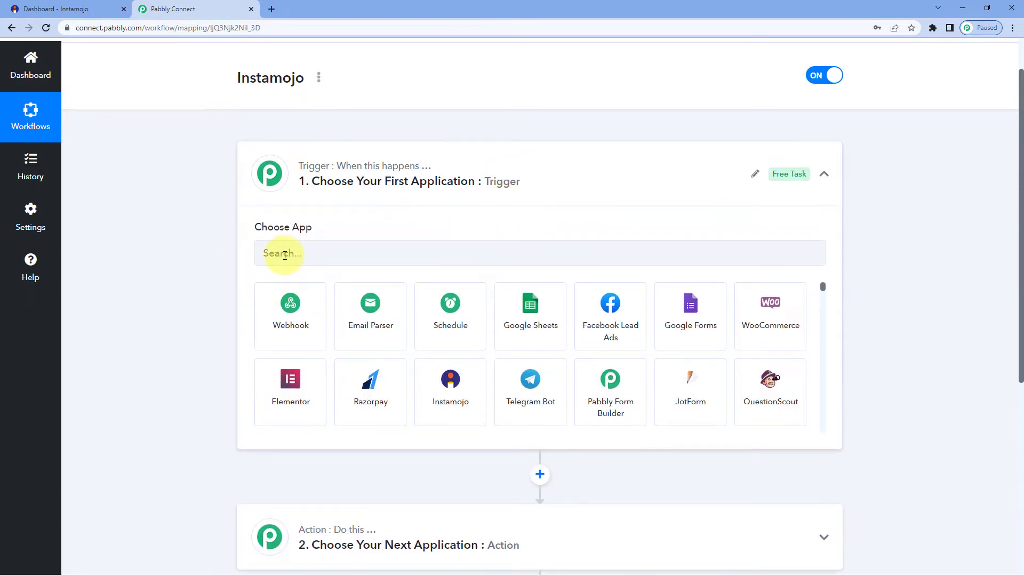
{"action": "left_click", "coordinate": [284, 255]}
{"action": "type", "text": "Insta"}
{"action": "left_click", "coordinate": [287, 314]}
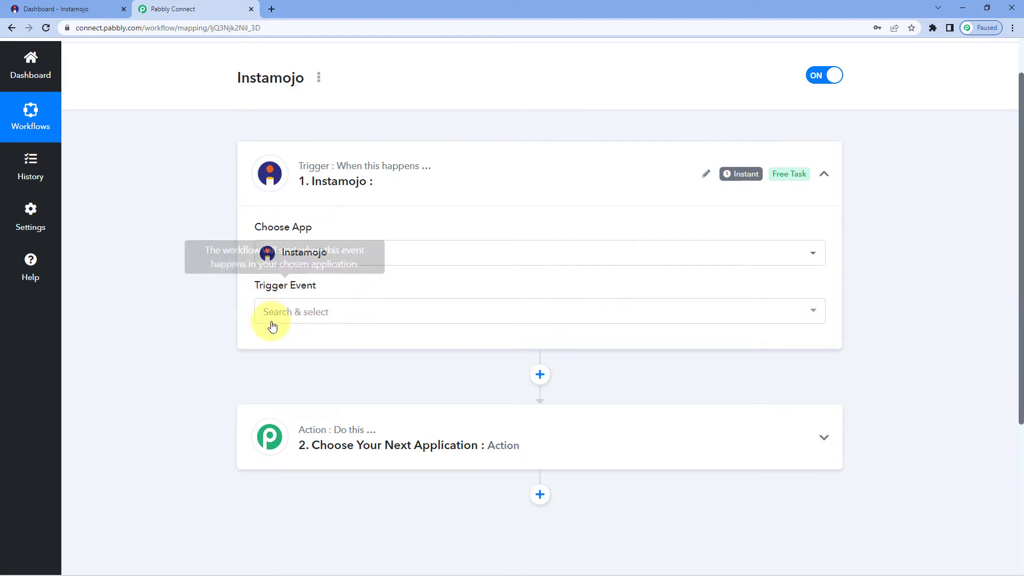
{"action": "left_click", "coordinate": [336, 313]}
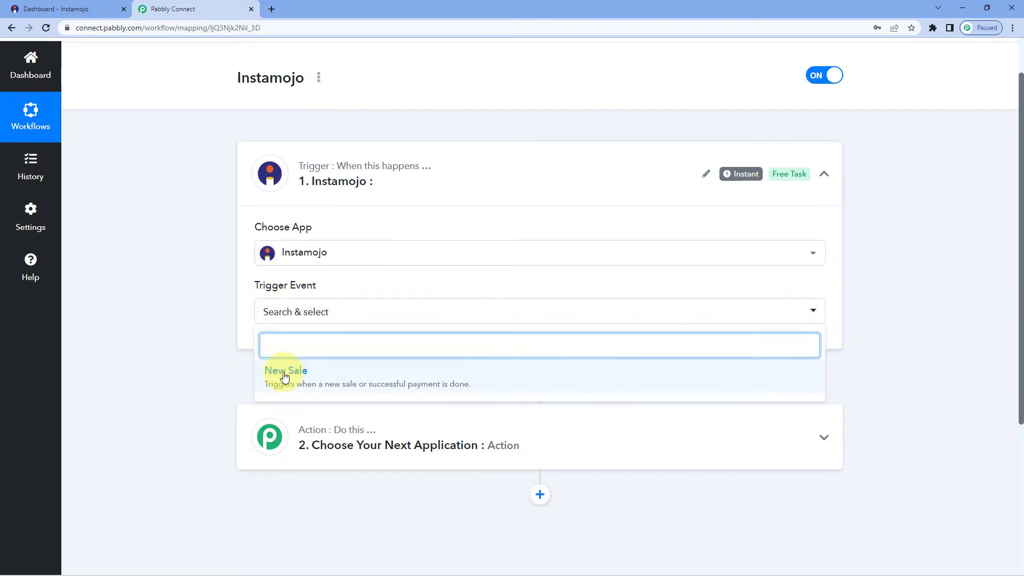
{"action": "left_click", "coordinate": [282, 372]}
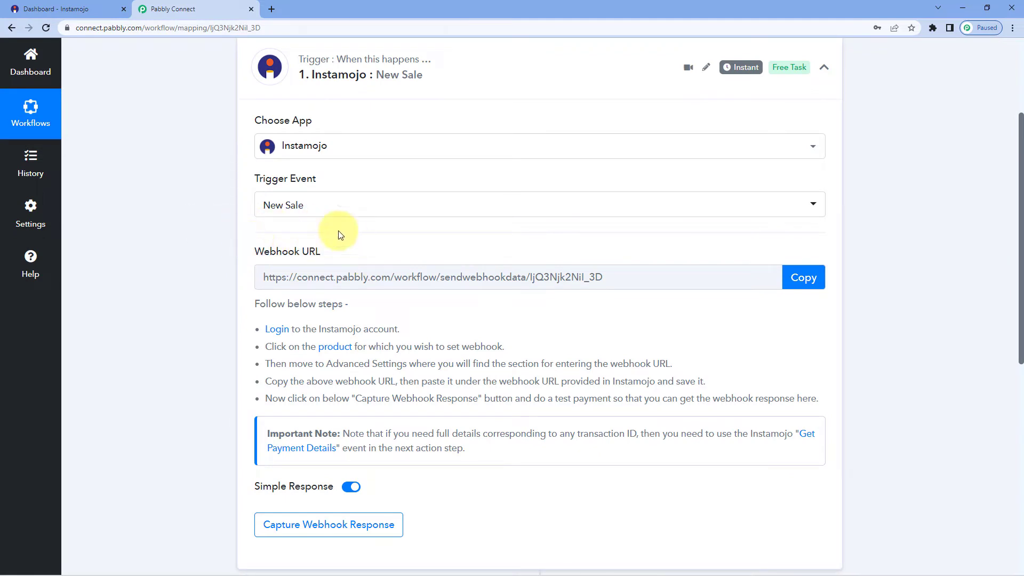
- Copy the New Sale trigger's webhook URL and go to the Instamojo dashboard tab
{"action": "left_click", "coordinate": [805, 277]}
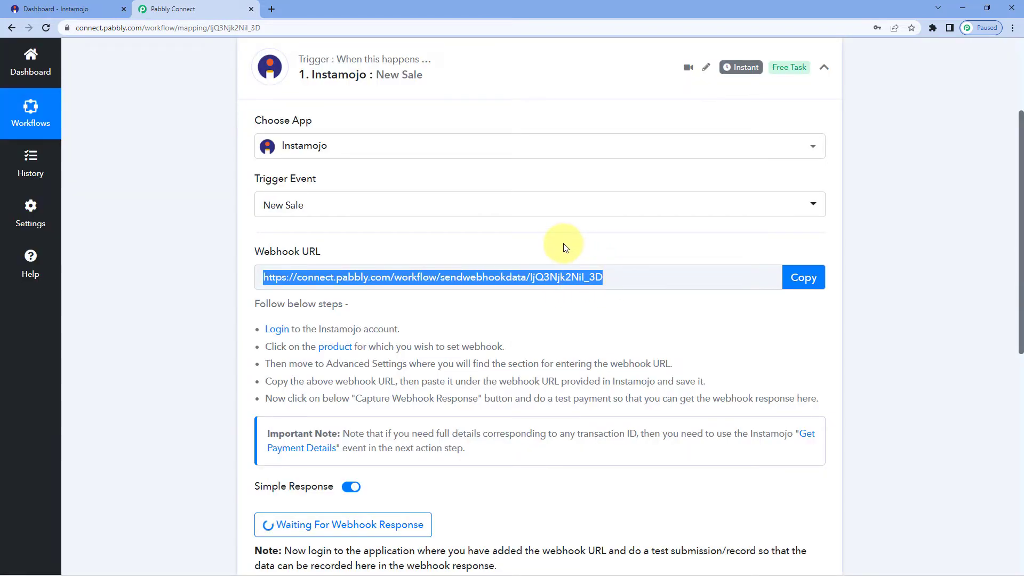
{"action": "left_click", "coordinate": [54, 8]}
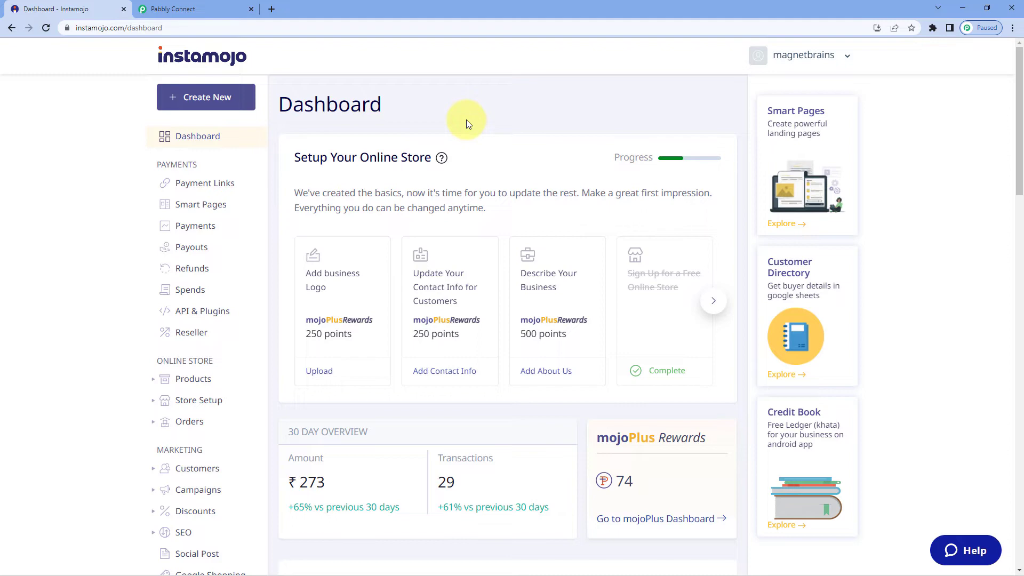
- Dismiss the Create New options and show the Smart Pages list
{"action": "left_click", "coordinate": [221, 102]}
{"action": "mouse_move", "coordinate": [486, 371]}
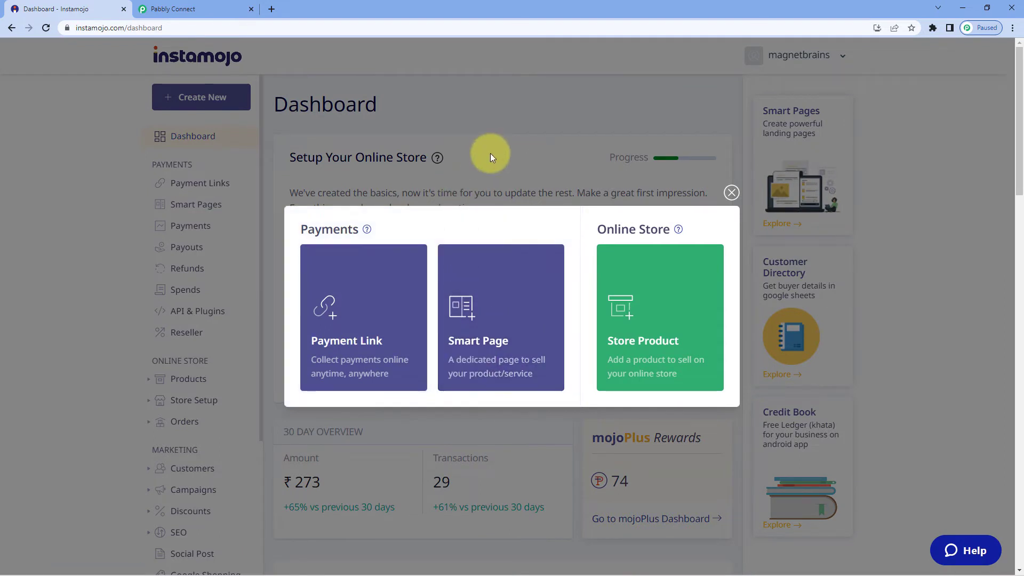
{"action": "left_click", "coordinate": [730, 193]}
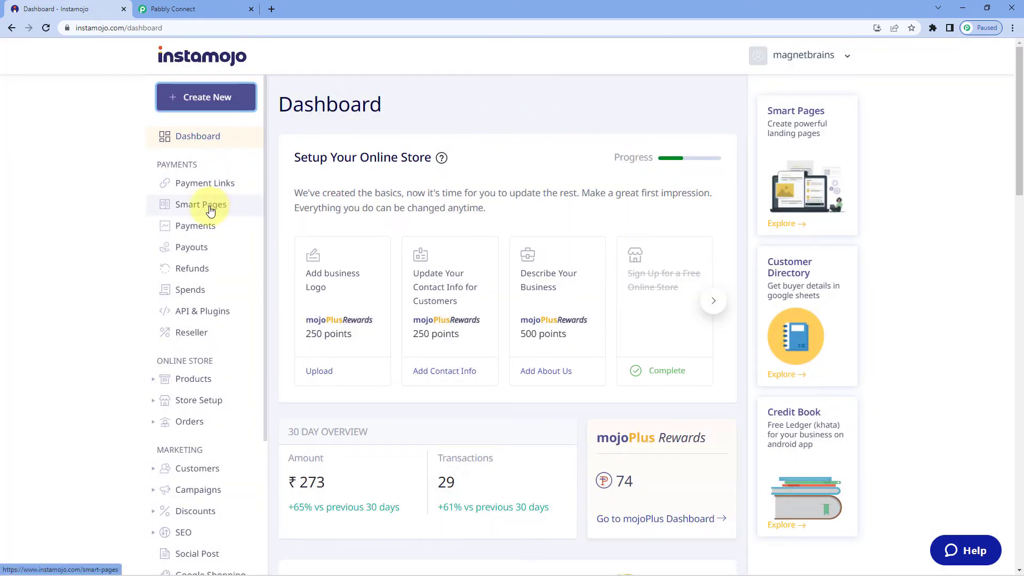
{"action": "left_click", "coordinate": [233, 211]}
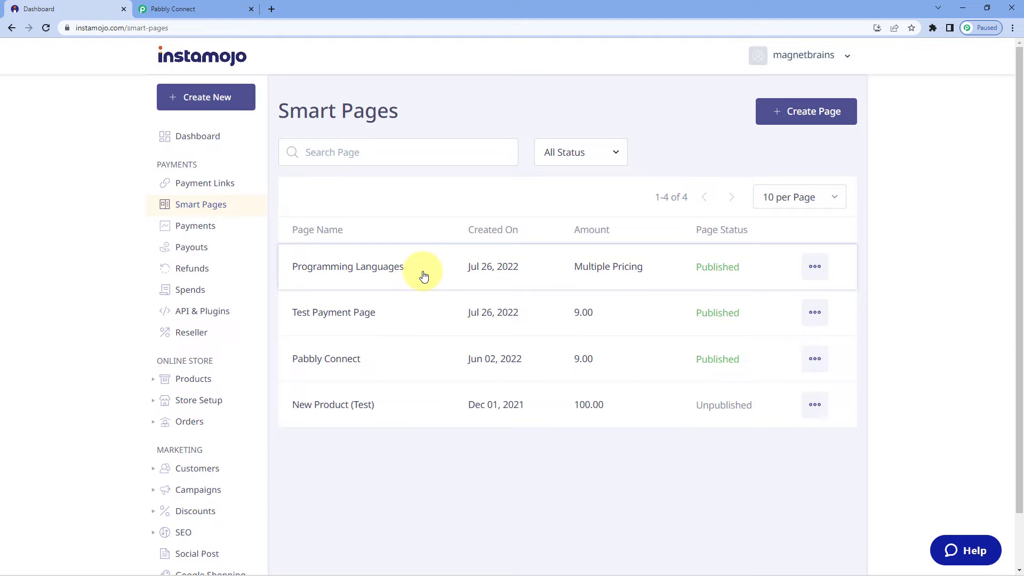
- Edit the Programming Languages smart page and scroll down to its Page Settings
{"action": "left_click", "coordinate": [814, 266]}
{"action": "left_click", "coordinate": [733, 359]}
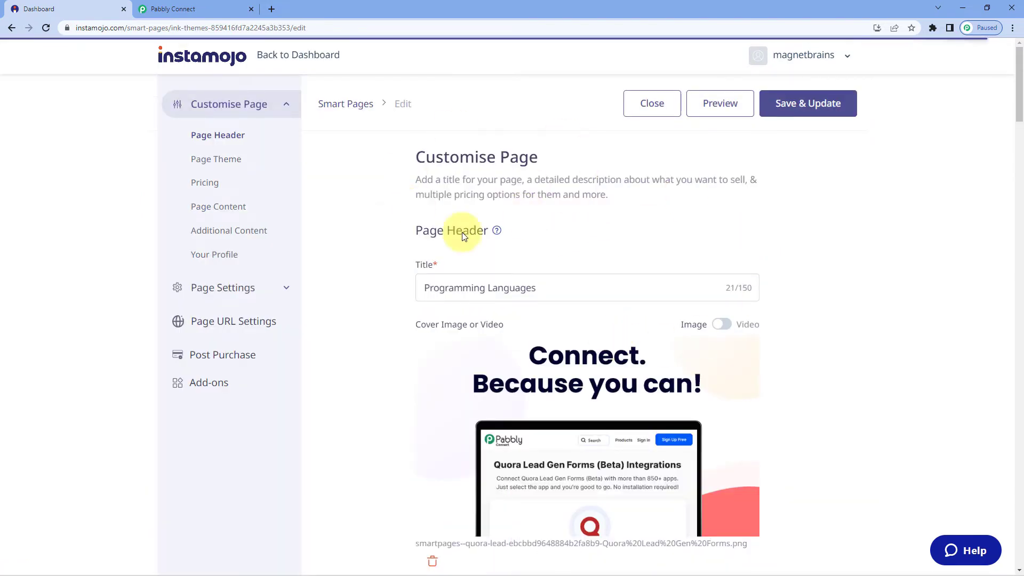
{"action": "scroll", "coordinate": [843, 237], "scroll_direction": "down", "scroll_amount": 2}
{"action": "scroll", "coordinate": [844, 237], "scroll_direction": "down", "scroll_amount": 9}
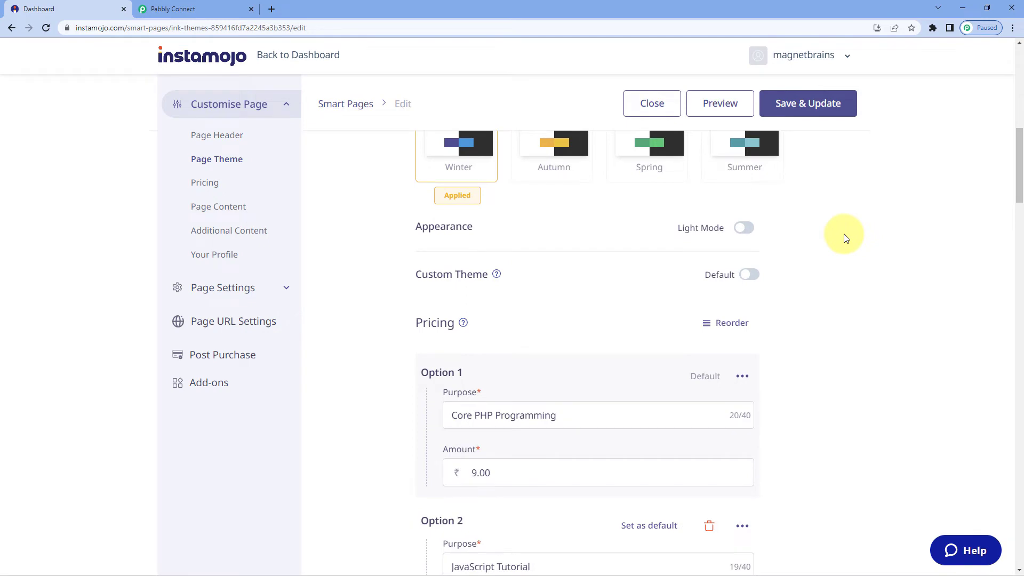
{"action": "scroll", "coordinate": [844, 238], "scroll_direction": "down", "scroll_amount": 20}
{"action": "scroll", "coordinate": [844, 237], "scroll_direction": "down", "scroll_amount": 18}
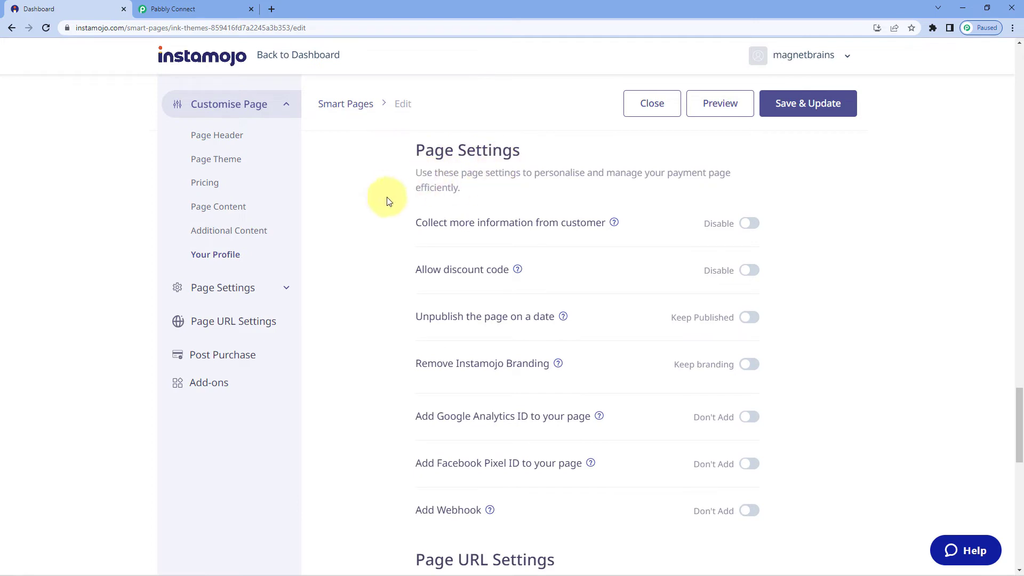
{"action": "scroll", "coordinate": [383, 210], "scroll_direction": "down", "scroll_amount": 2}
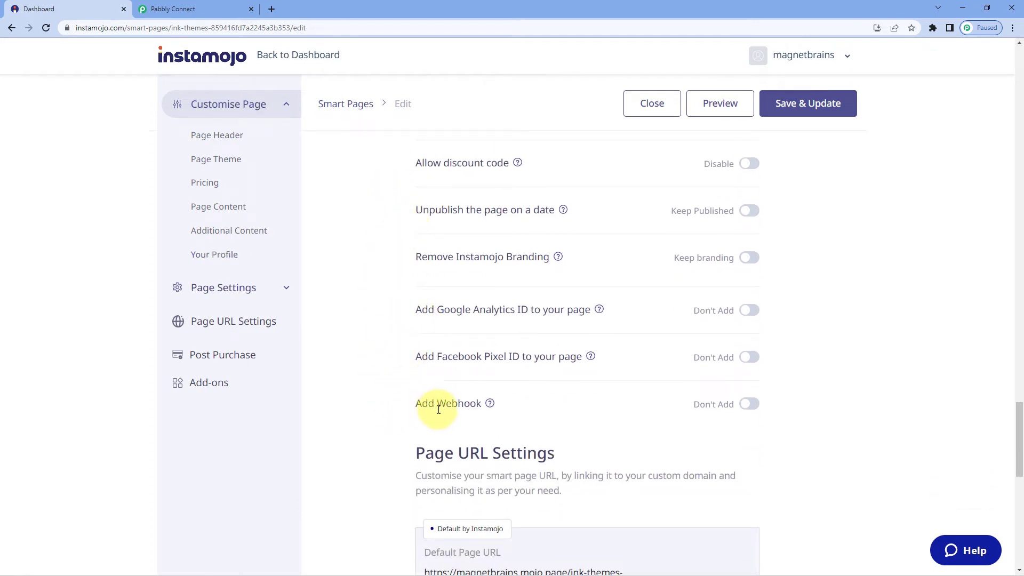
- Enable Add Webhook, replace its URL with the Pabbly Connect webhook URL, and save the page
{"action": "left_click", "coordinate": [748, 404]}
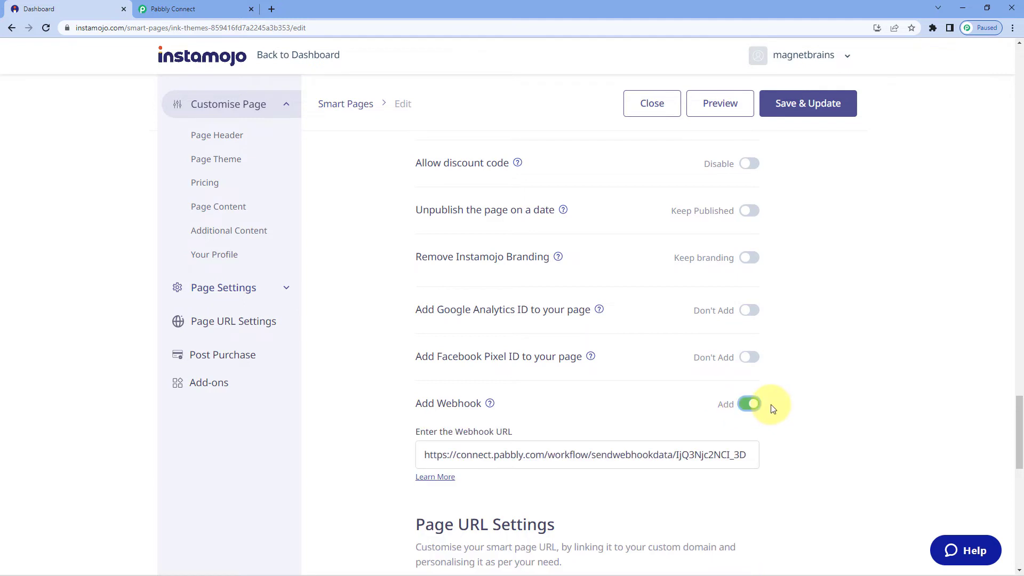
{"action": "key", "text": "ctrl+a"}
{"action": "key", "text": "BackSpace"}
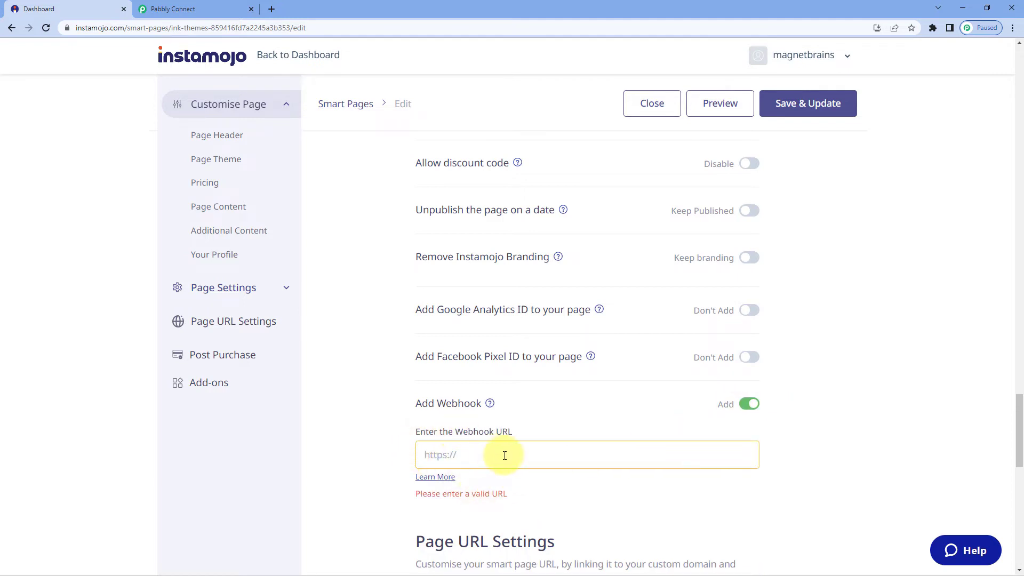
{"action": "right_click", "coordinate": [440, 454]}
{"action": "left_click", "coordinate": [482, 351]}
{"action": "left_click", "coordinate": [384, 424]}
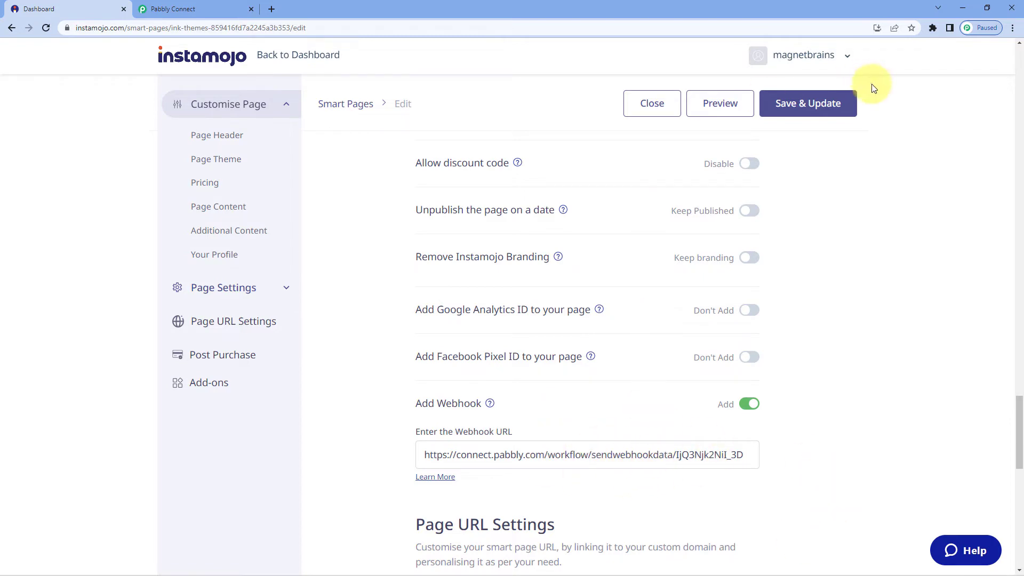
{"action": "left_click", "coordinate": [825, 108]}
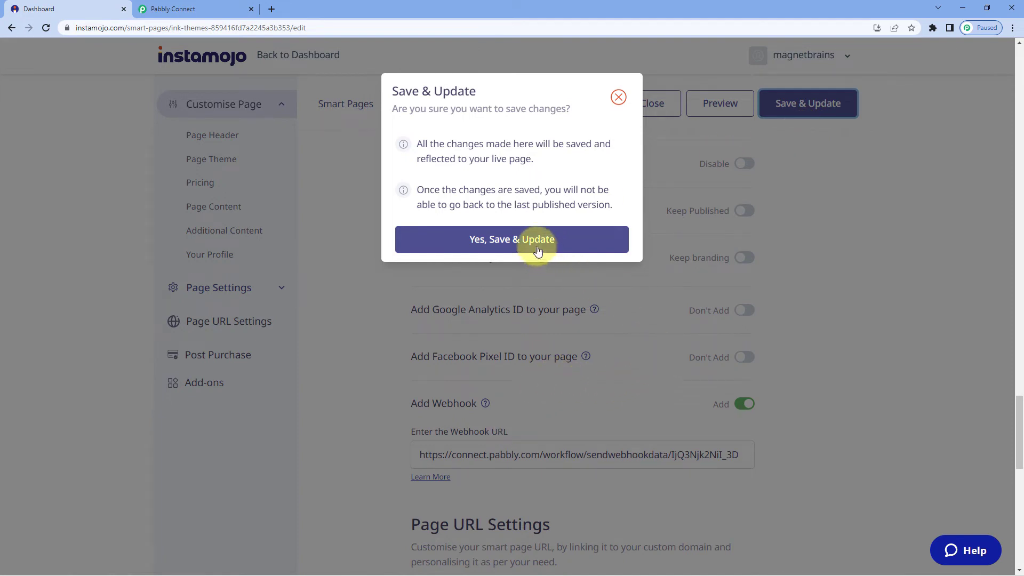
{"action": "left_click", "coordinate": [523, 240]}
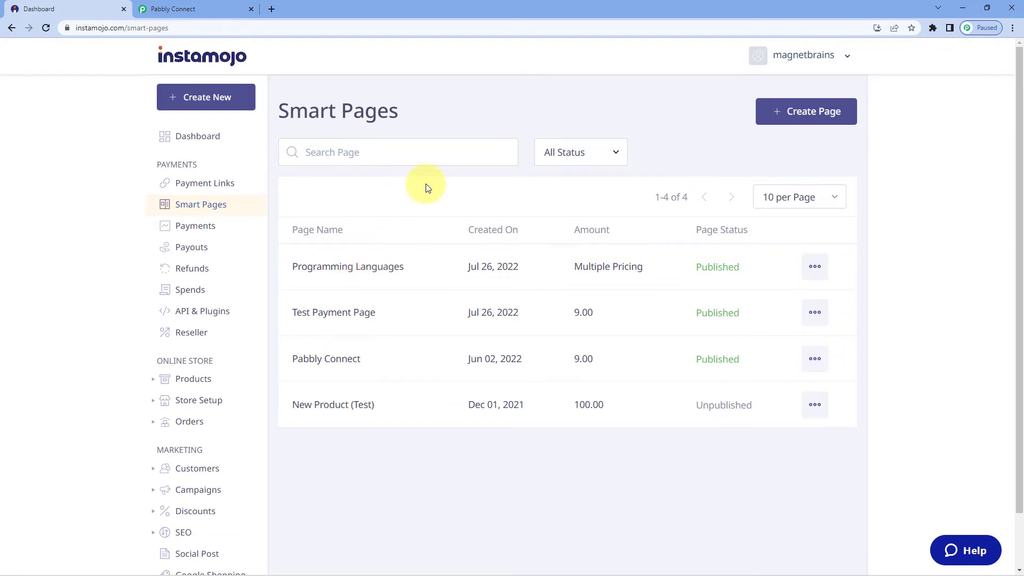
- Return to the Pabbly Connect workflow and scroll to the Waiting For Webhook Response status
{"action": "left_click", "coordinate": [182, 9]}
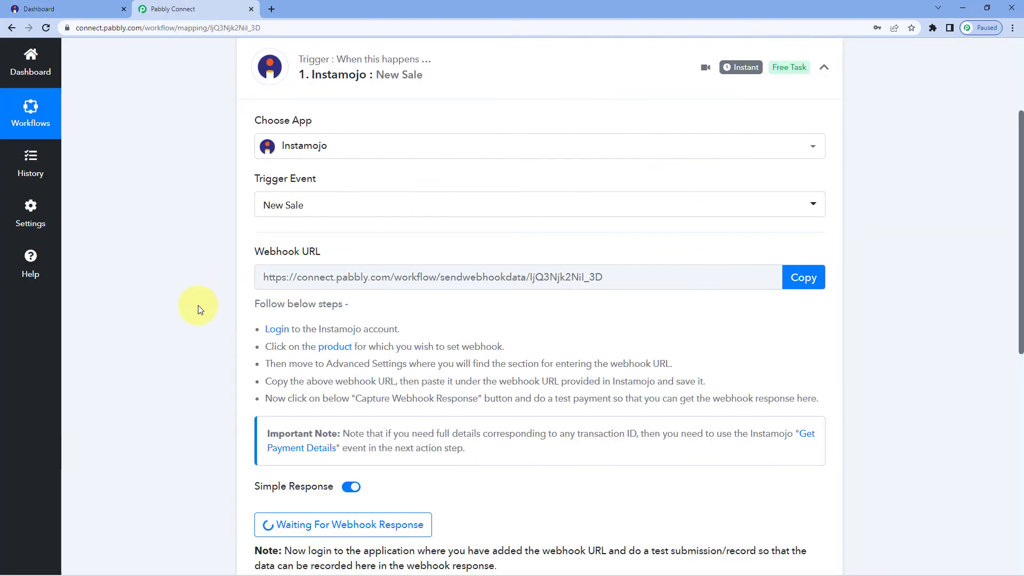
{"action": "scroll", "coordinate": [197, 305], "scroll_direction": "down", "scroll_amount": 4}
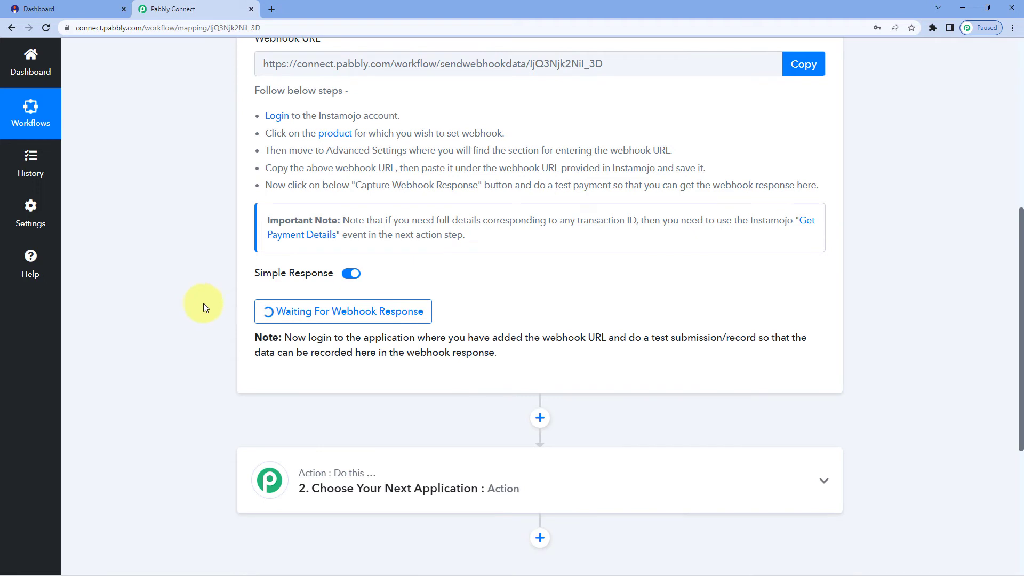
- Copy the Programming Languages page's share link and load it in a new browser tab
{"action": "left_click", "coordinate": [82, 8]}
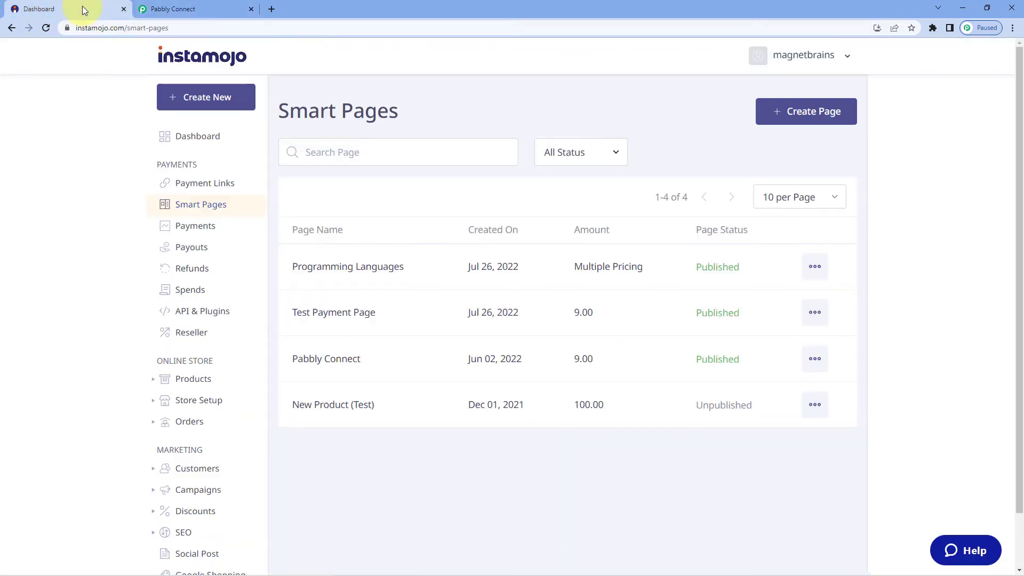
{"action": "left_click", "coordinate": [815, 266]}
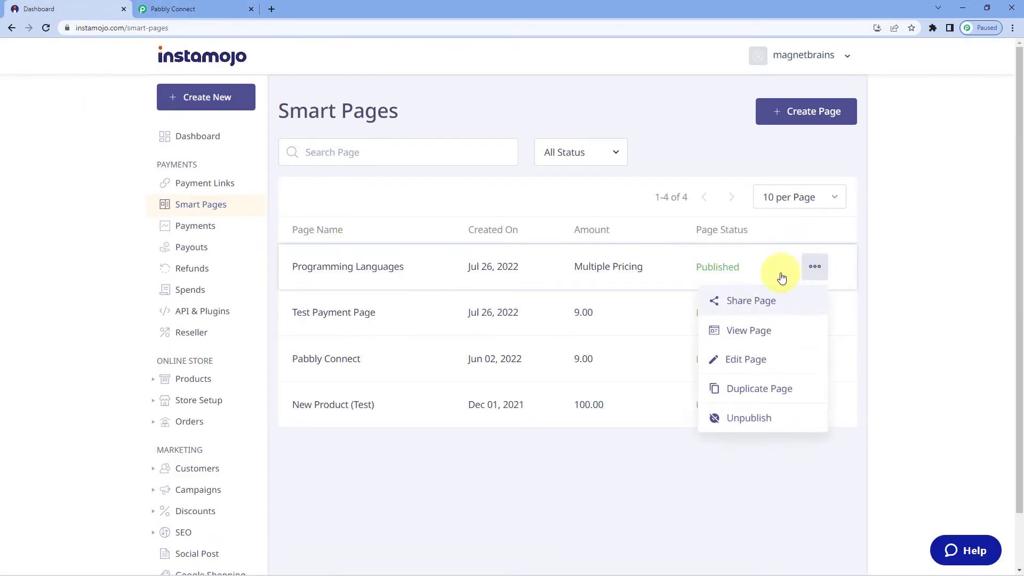
{"action": "left_click", "coordinate": [770, 302]}
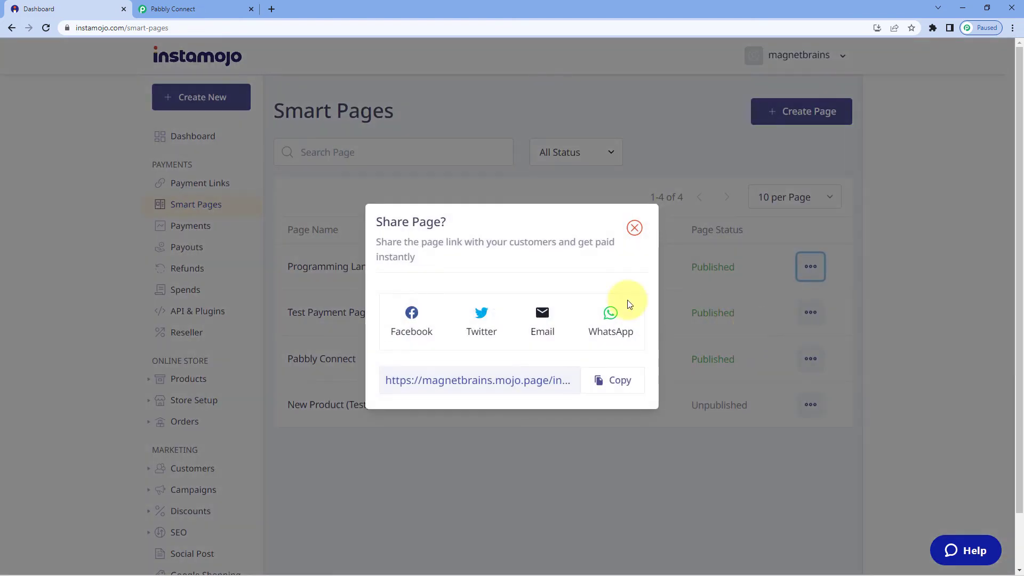
{"action": "left_click", "coordinate": [610, 380]}
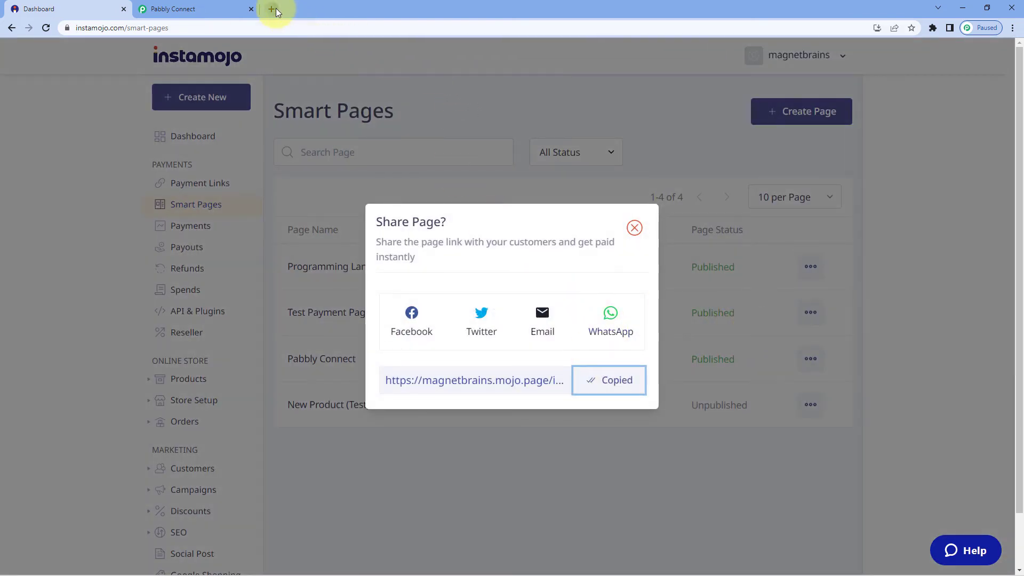
{"action": "left_click", "coordinate": [272, 9]}
{"action": "key", "text": "ctrl+v"}
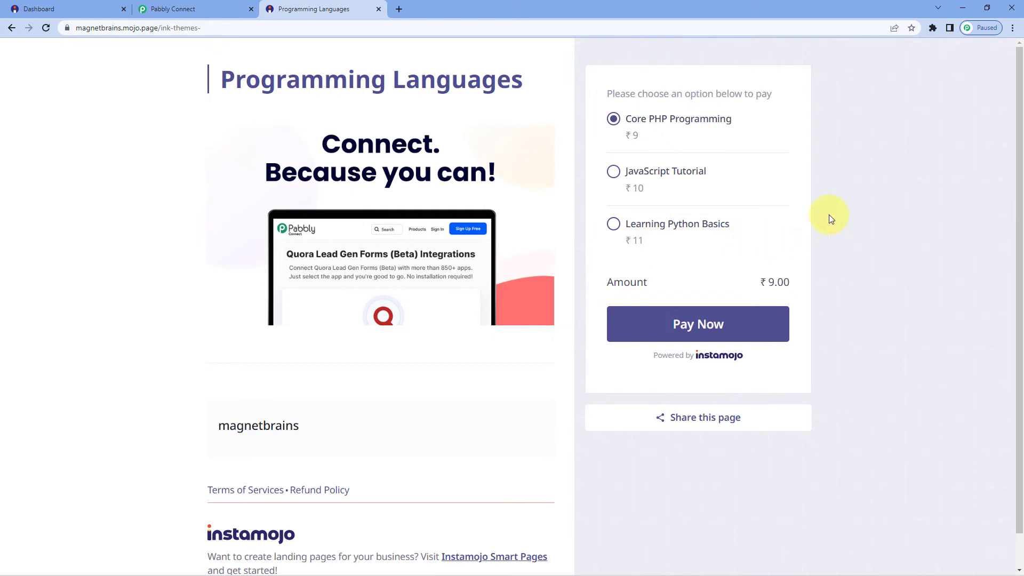
- Select the ₹10 JavaScript Tutorial option and enter the buyer's first and last name at checkout
{"action": "left_click", "coordinate": [618, 172]}
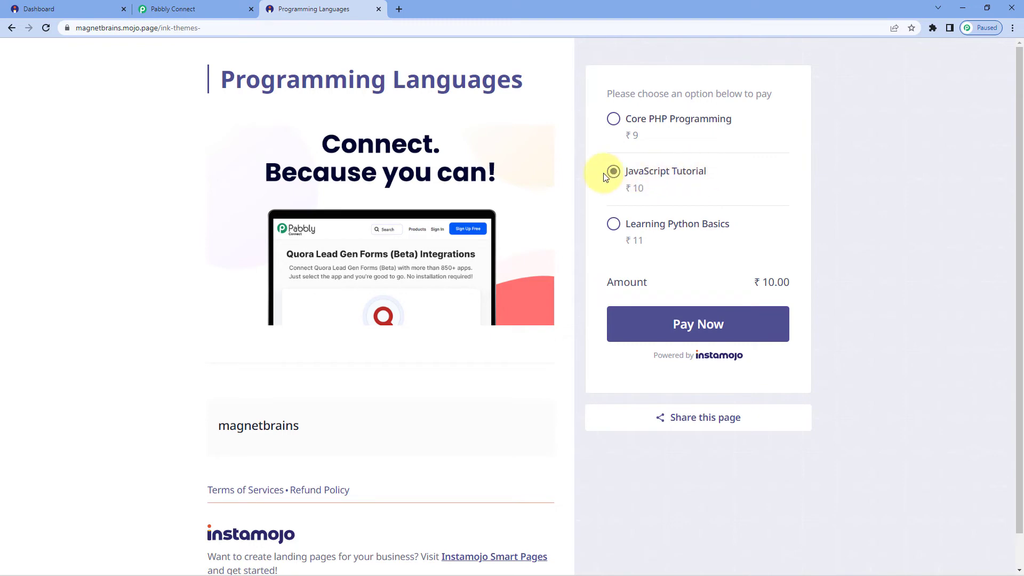
{"action": "left_click", "coordinate": [680, 326]}
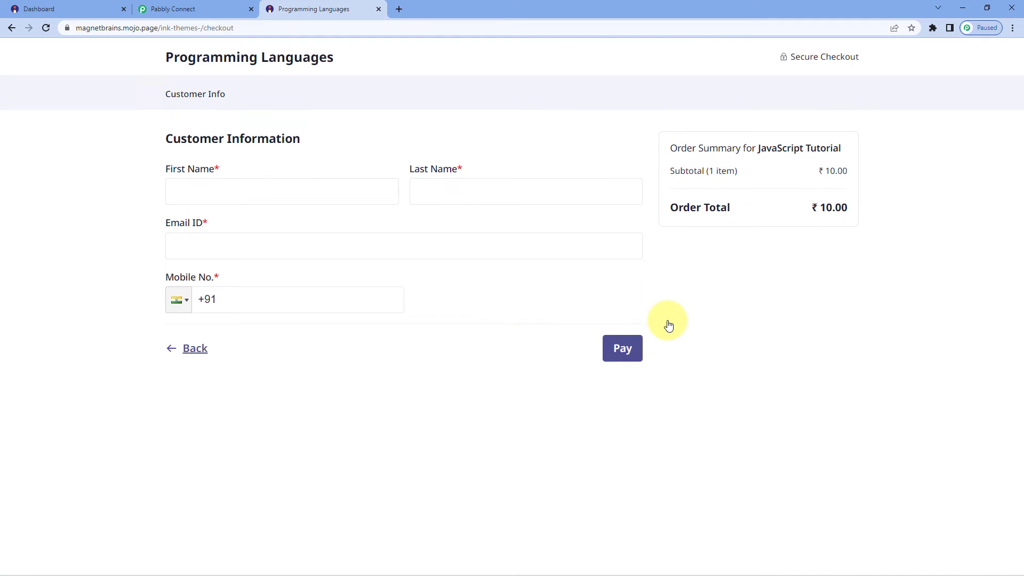
{"action": "left_click", "coordinate": [249, 182]}
{"action": "type", "text": "Dummy"}
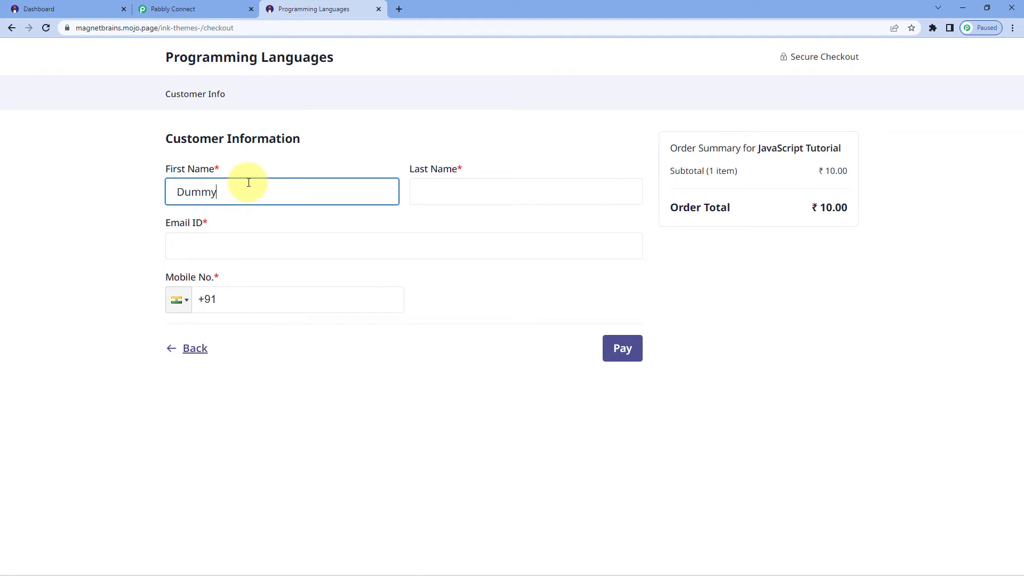
{"action": "key", "text": "Tab"}
{"action": "type", "text": "Name"}
- Fill in the buyer's e-mail address and mobile number, then submit the payment
{"action": "key", "text": "Tab"}
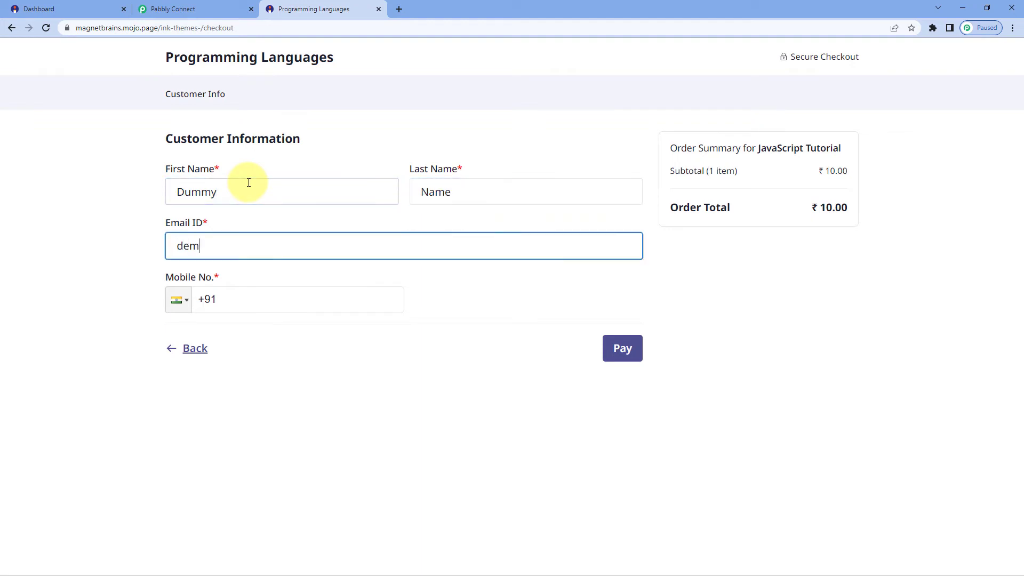
{"action": "left_click", "coordinate": [240, 302]}
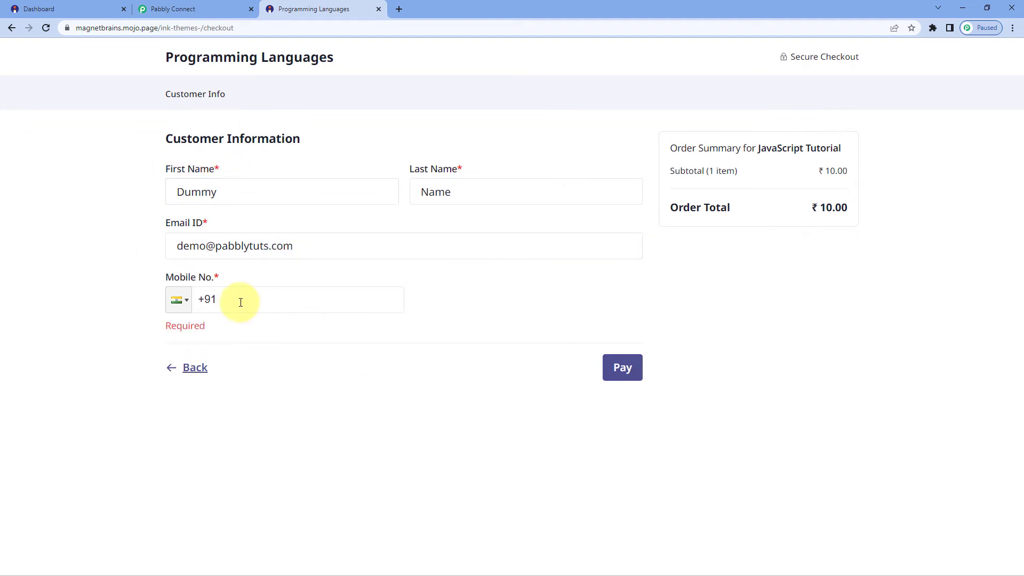
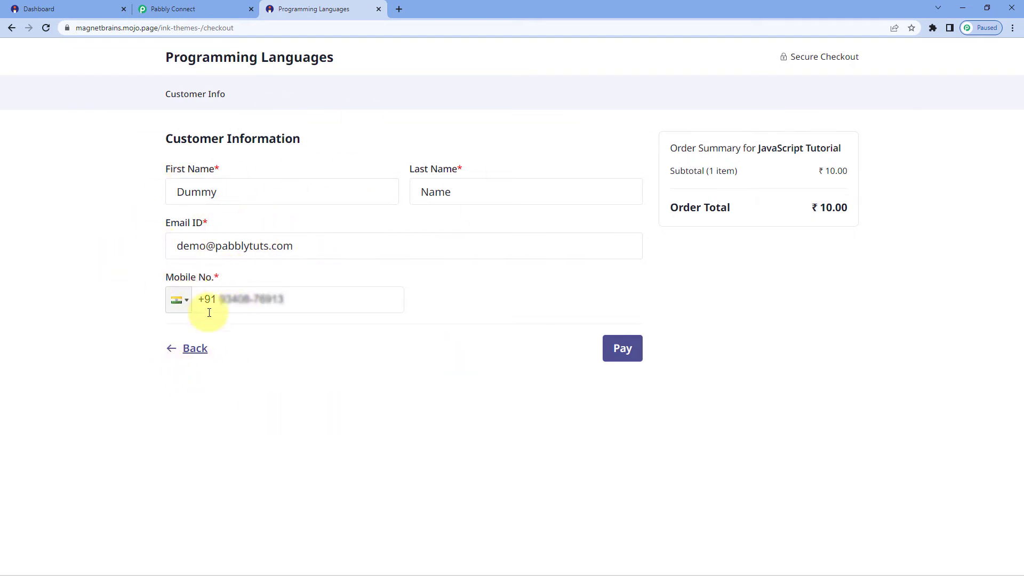
{"action": "left_click", "coordinate": [623, 353]}
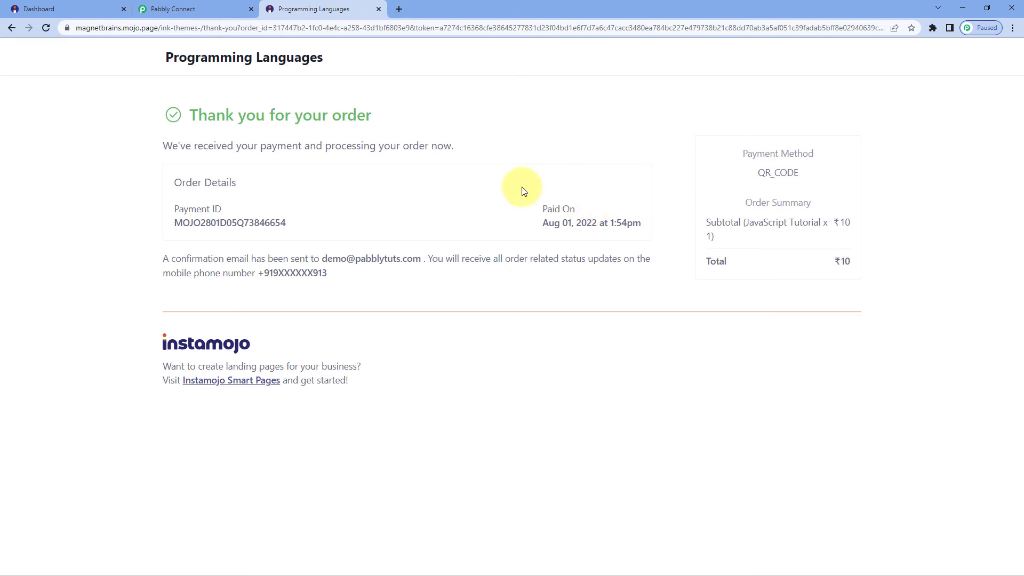
- After the thank-you page loads, return to Pabbly Connect to see the captured SUCCESS response
{"action": "left_click", "coordinate": [215, 11]}
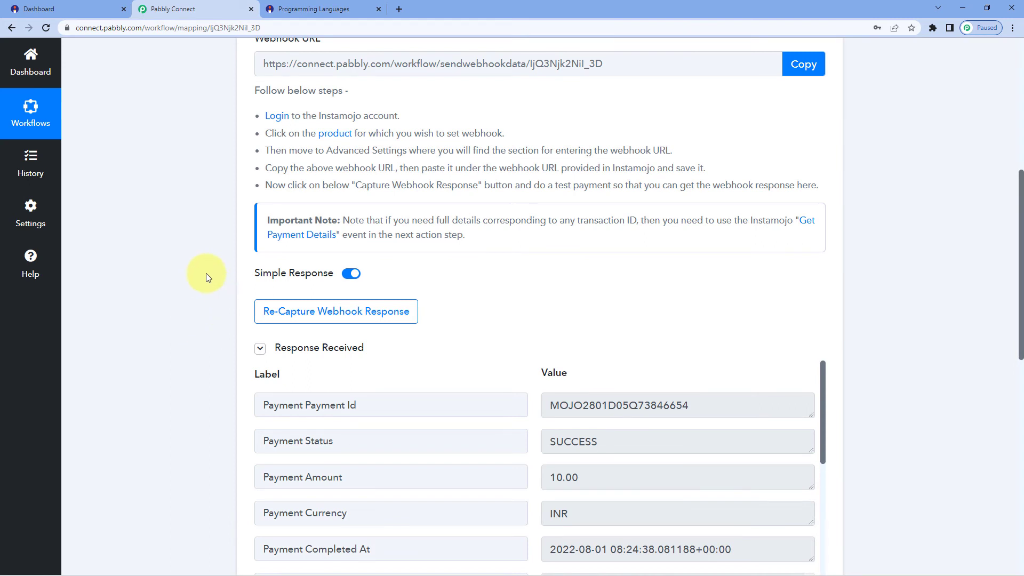
{"action": "scroll", "coordinate": [206, 273], "scroll_direction": "down", "scroll_amount": 2}
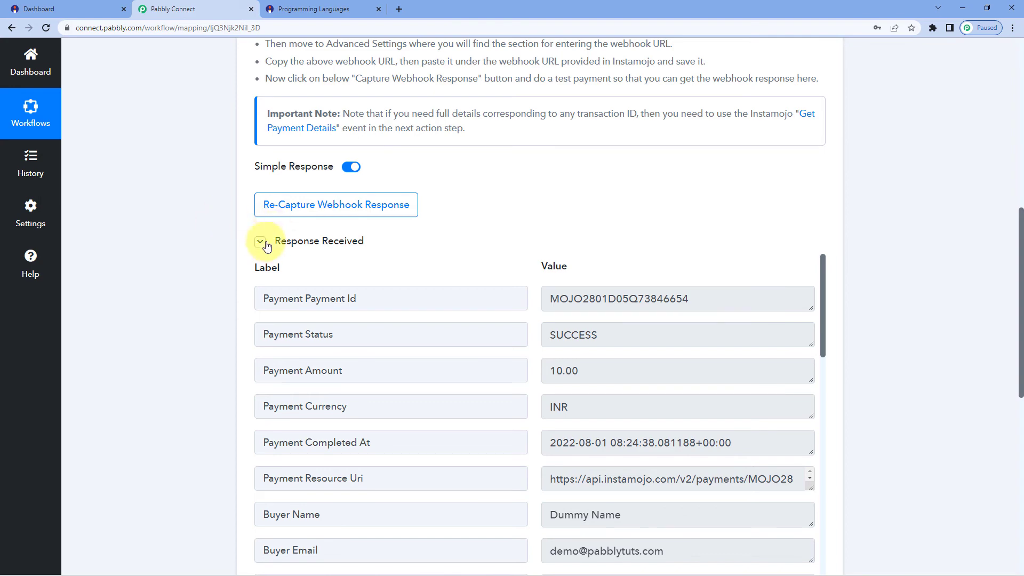
{"action": "scroll", "coordinate": [263, 211], "scroll_direction": "up", "scroll_amount": 3}
{"action": "scroll", "coordinate": [197, 252], "scroll_direction": "down", "scroll_amount": 4}
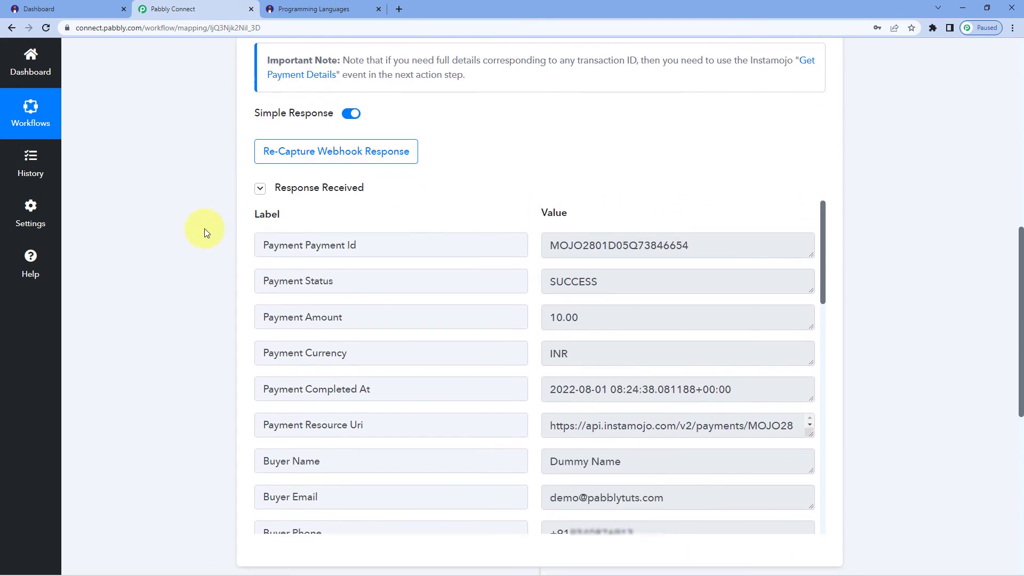
{"action": "scroll", "coordinate": [456, 214], "scroll_direction": "down", "scroll_amount": 2}
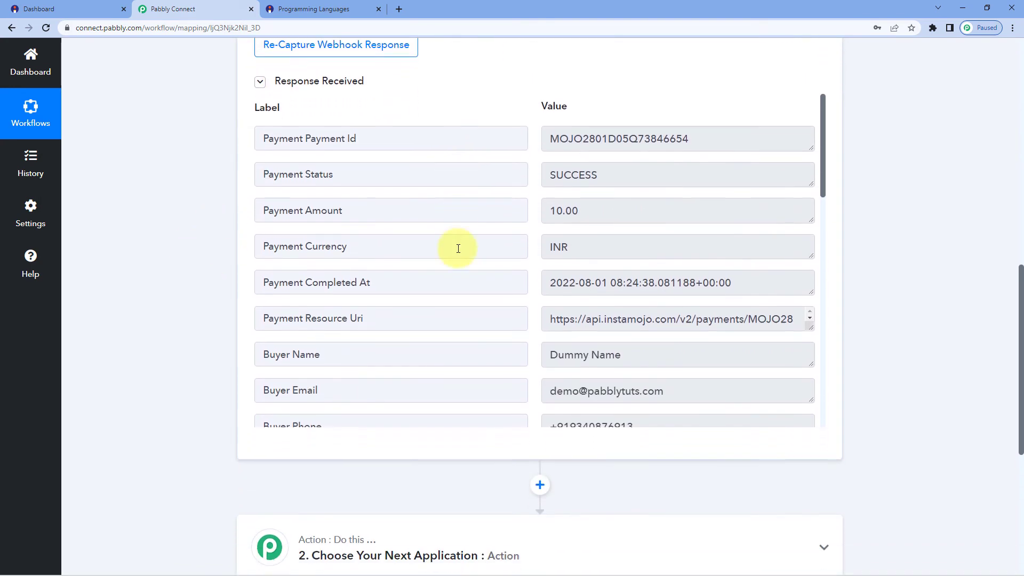
{"action": "scroll", "coordinate": [516, 259], "scroll_direction": "down", "scroll_amount": 3}
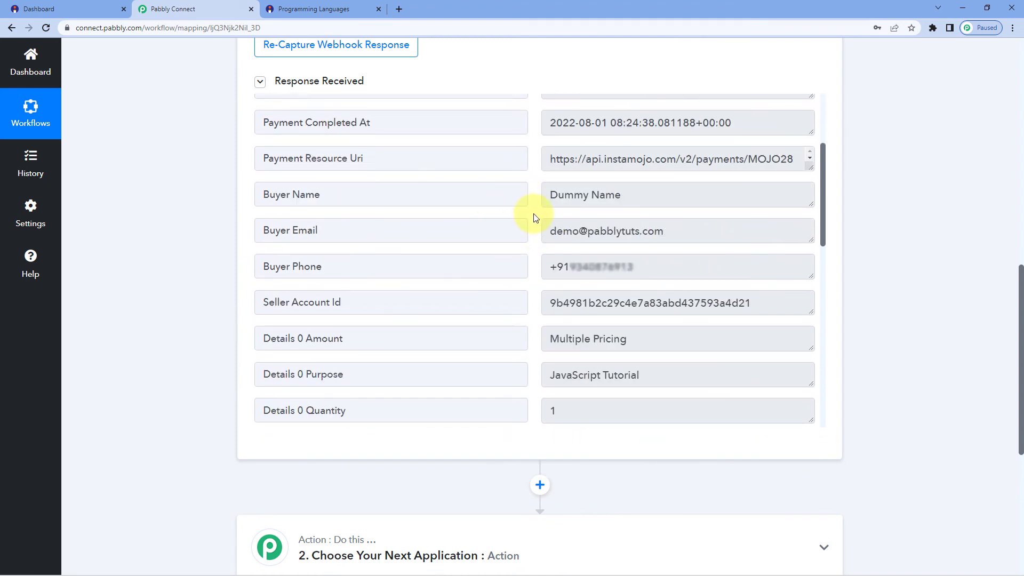
{"action": "left_click", "coordinate": [653, 193]}
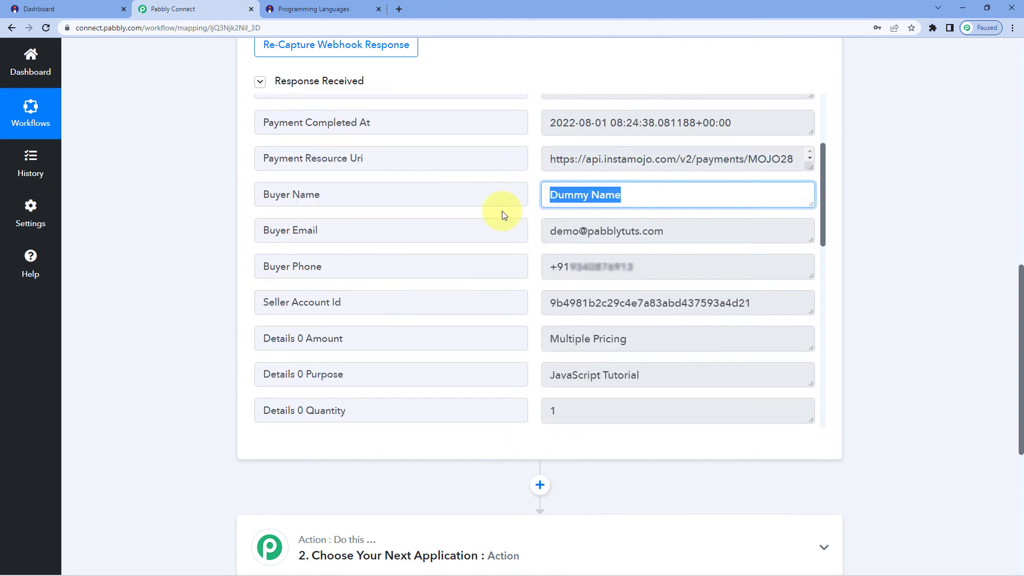
{"action": "left_click", "coordinate": [694, 230]}
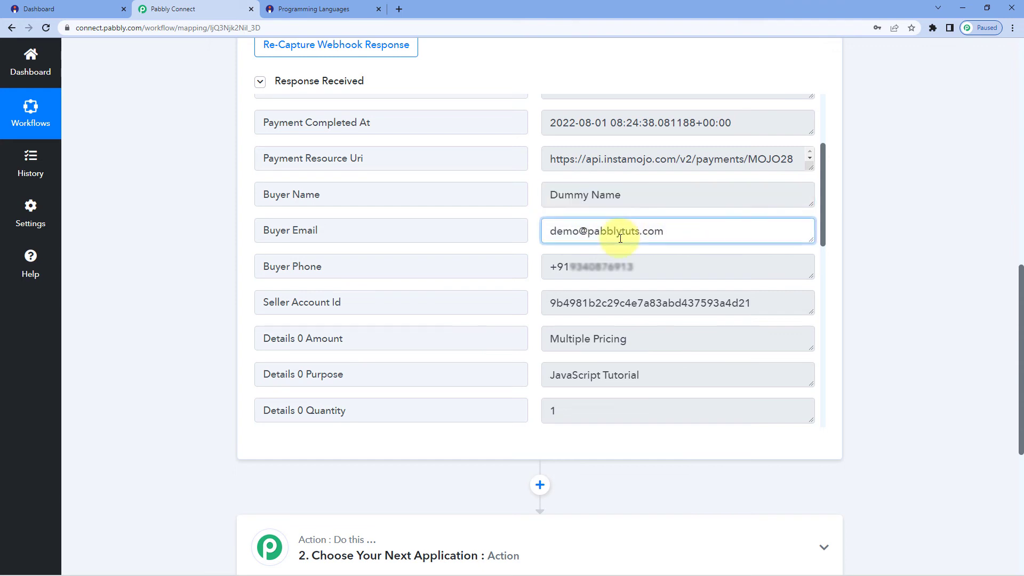
{"action": "left_click", "coordinate": [643, 266]}
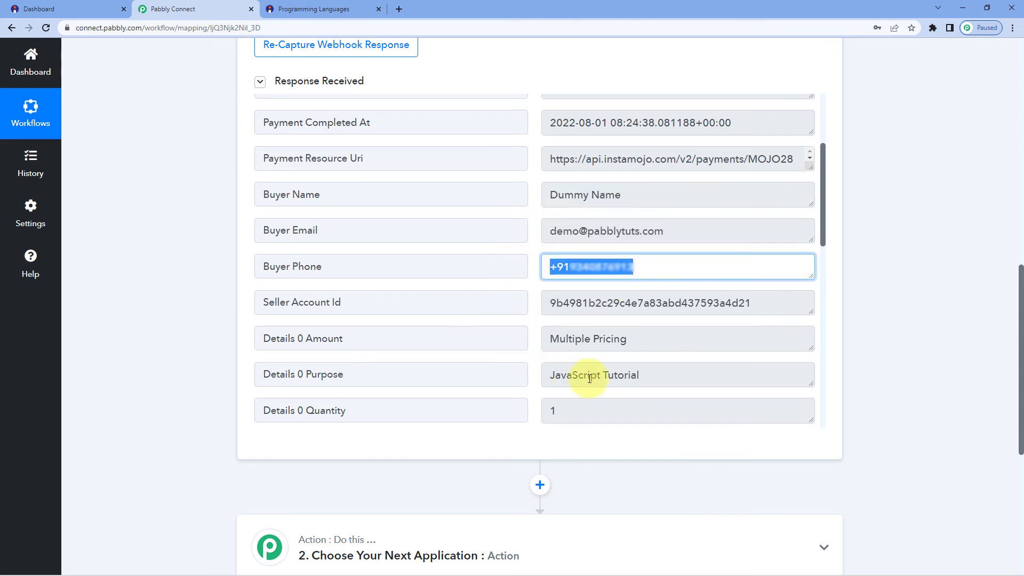
{"action": "left_click", "coordinate": [651, 376]}
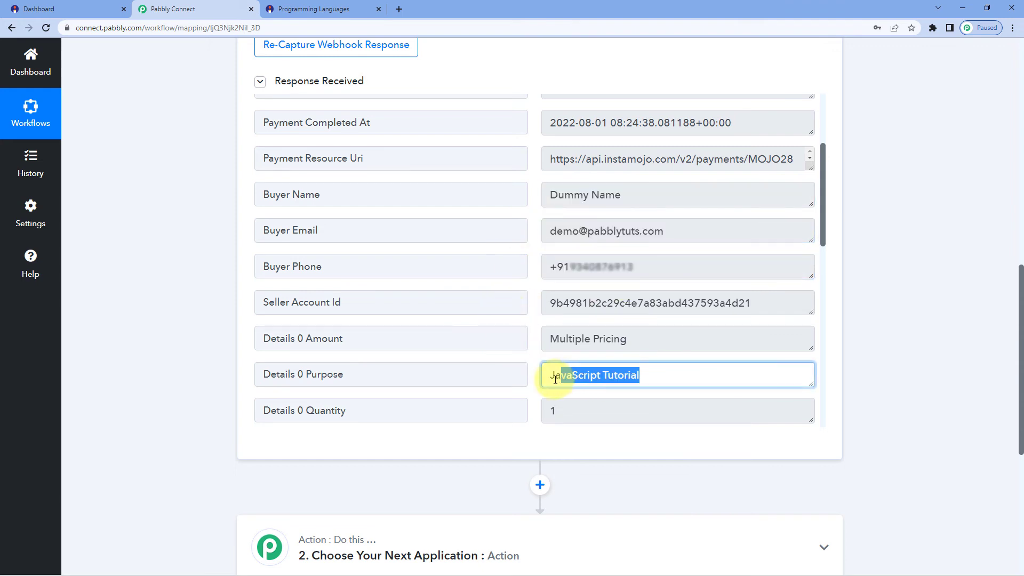
{"action": "left_click", "coordinate": [534, 313]}
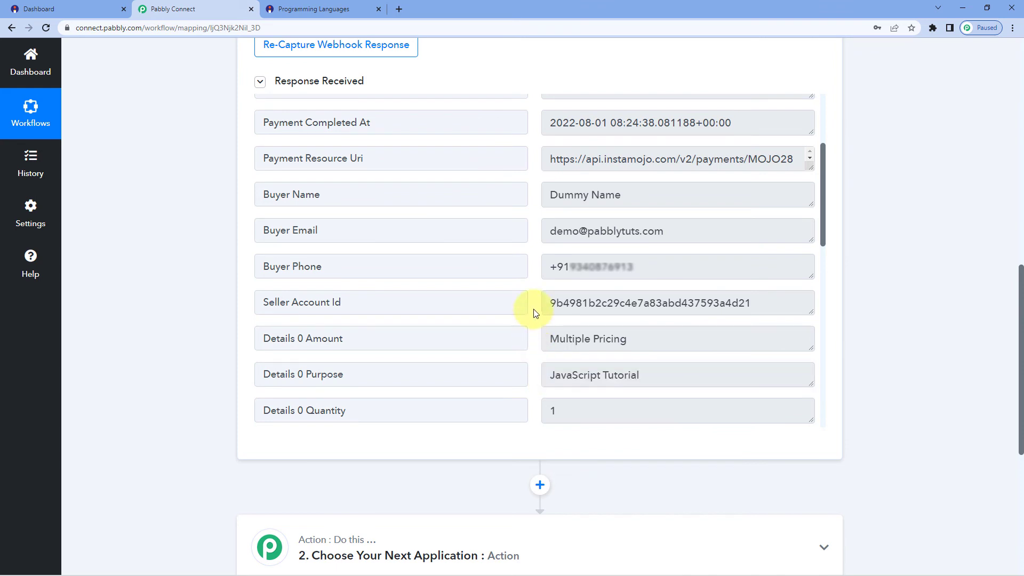